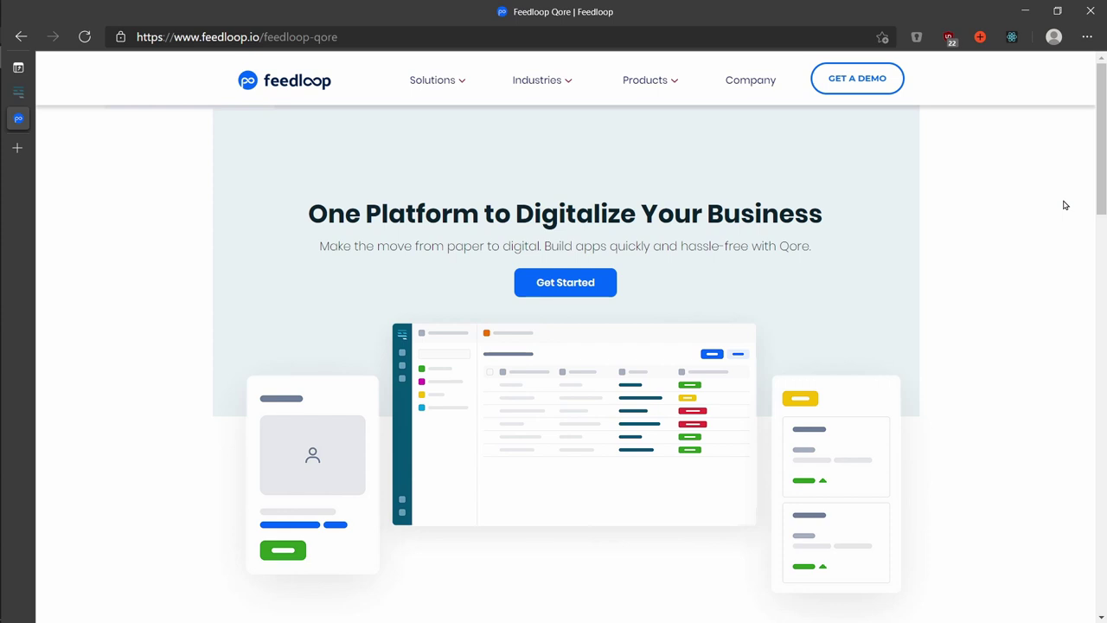
# Step: Skim the Feedloop Qore product page, then go from the Qore dashboard's registration form to its sign-in page
pyautogui.scroll(-5, 1066, 205)
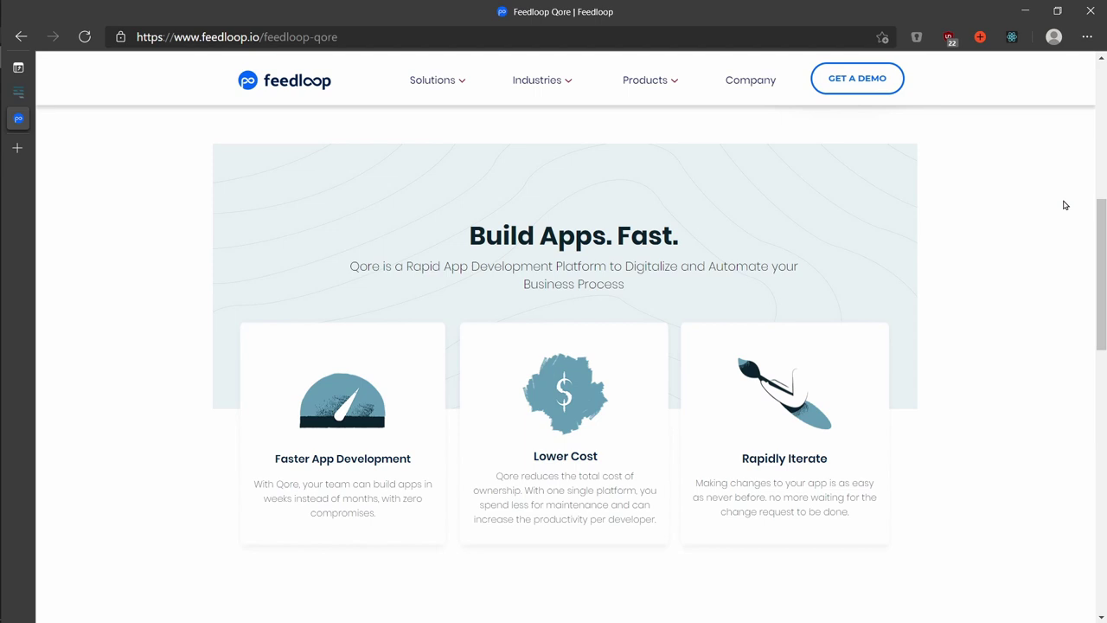
pyautogui.hotkey('ctrl', 'shift', 'Tab')
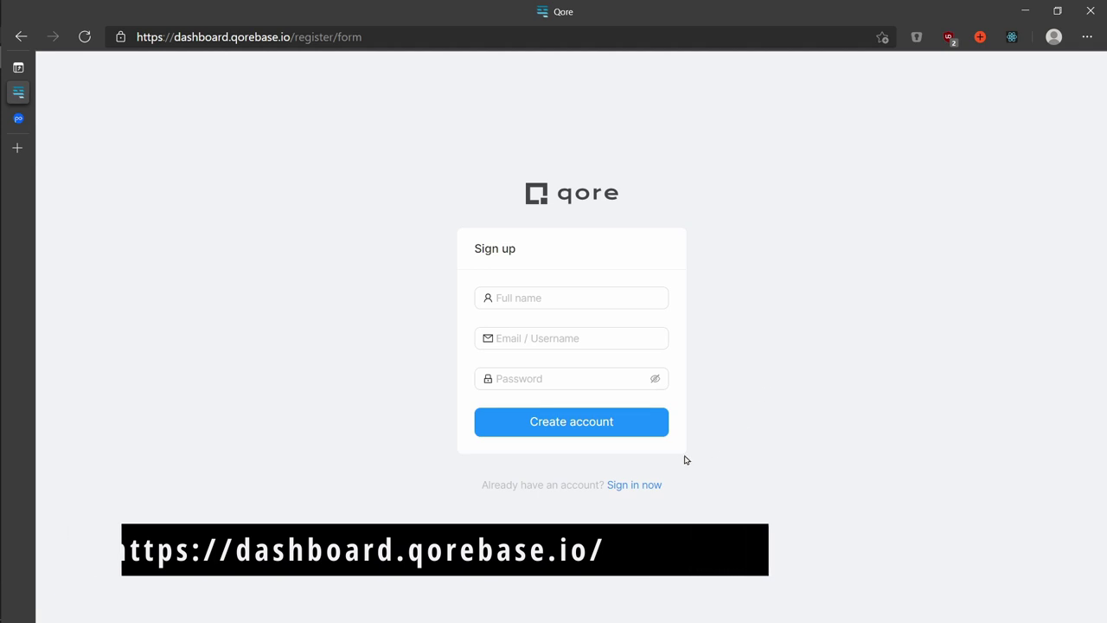
pyautogui.click(635, 488)
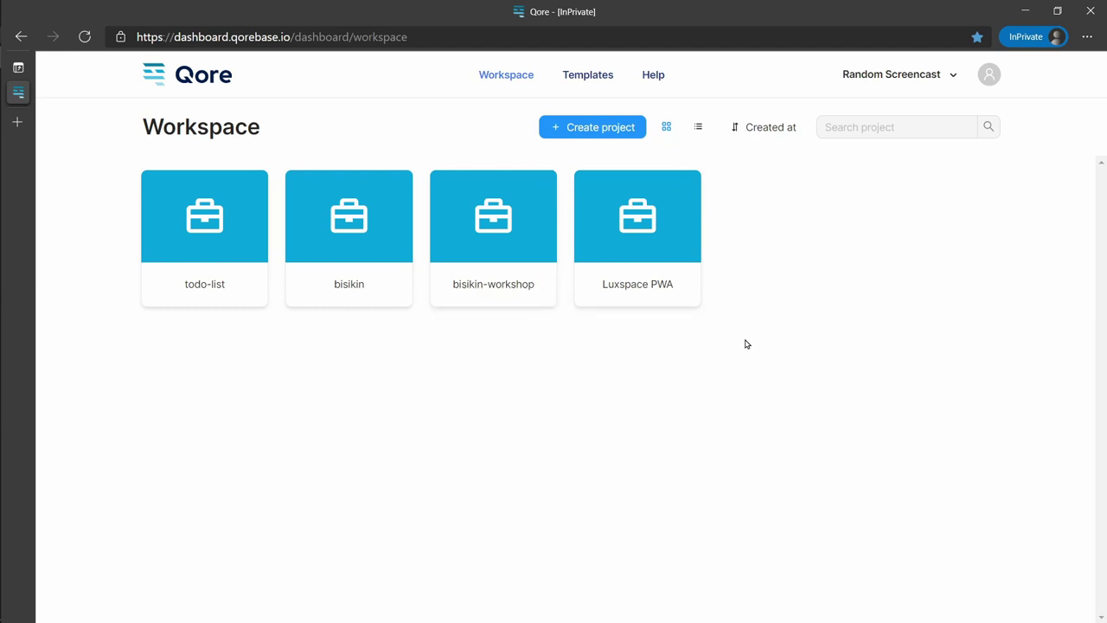
# Step: Create a project named Qore Video Course with a purple color and a video camera icon
pyautogui.click(558, 132)
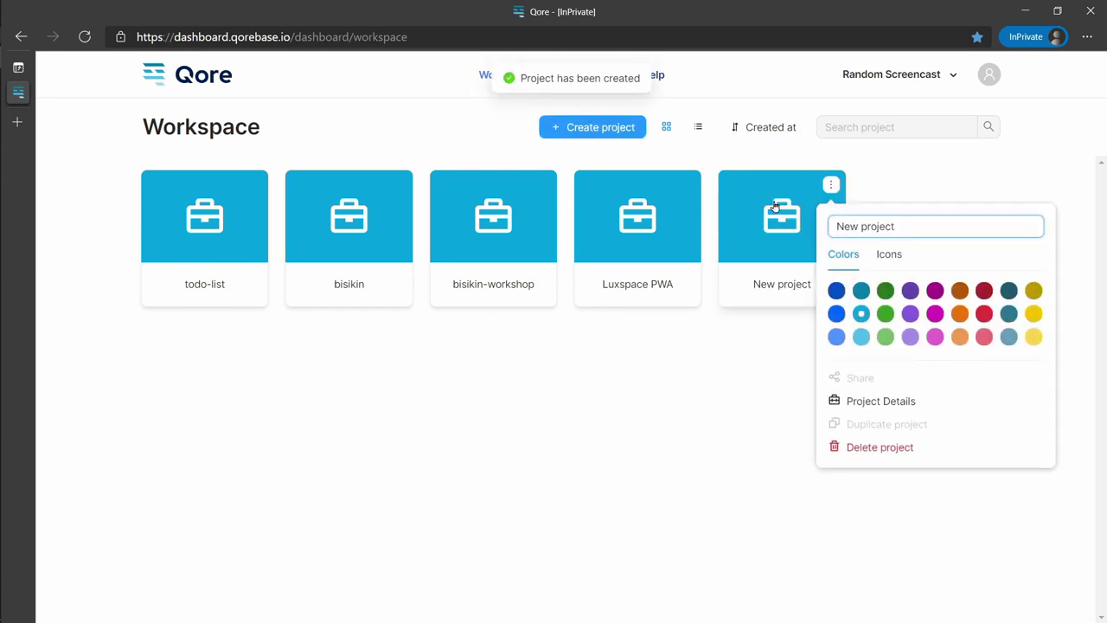
pyautogui.moveTo(928, 226); pyautogui.dragTo(823, 227)
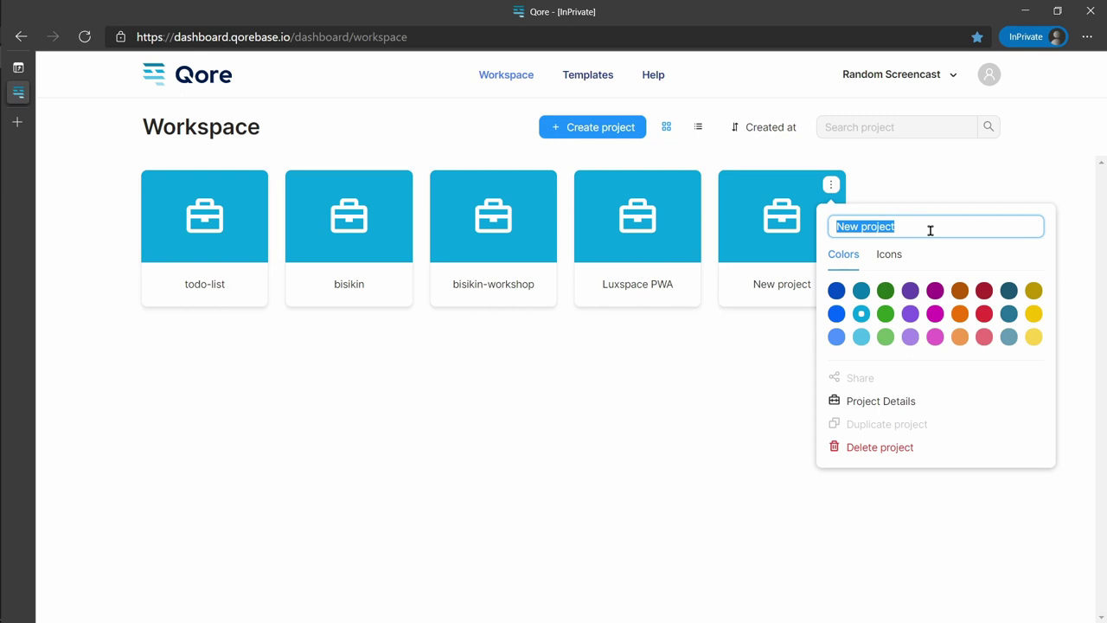
pyautogui.write('Qore')
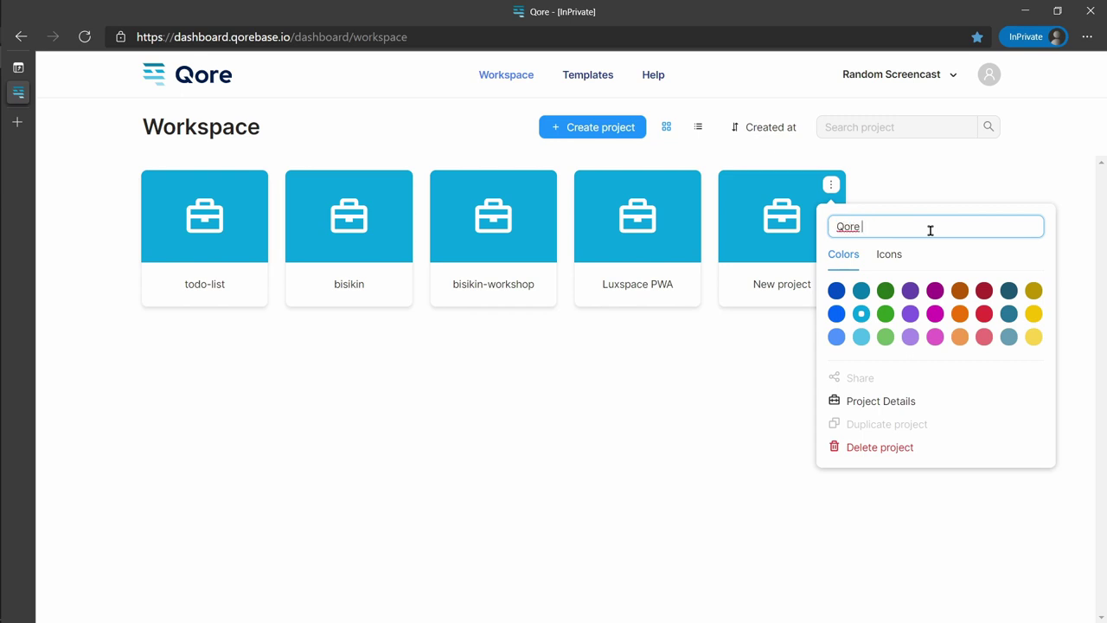
pyautogui.write(' Video Course')
pyautogui.press('Return')
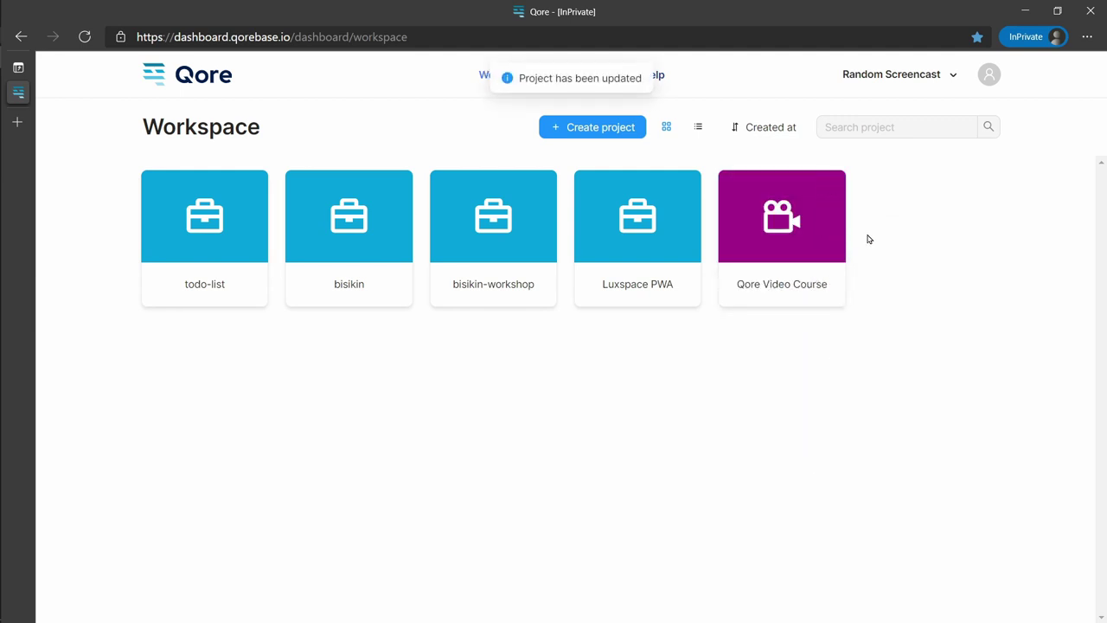
# Step: Open the Qore Video Course project and display the Member table's All member view
pyautogui.click(790, 229)
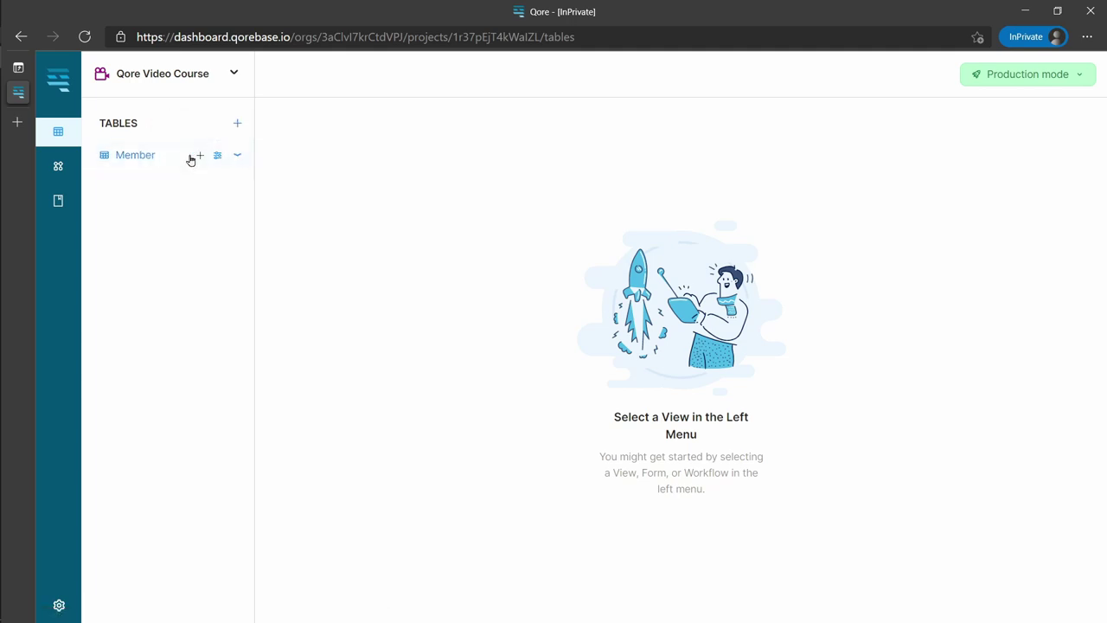
pyautogui.click(191, 160)
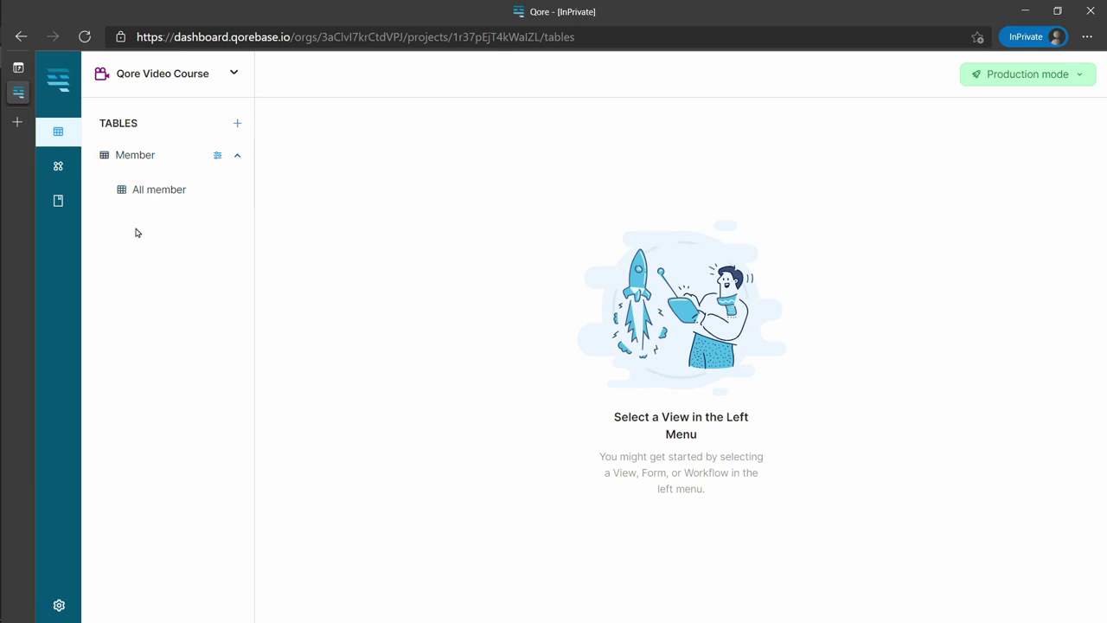
pyautogui.click(136, 198)
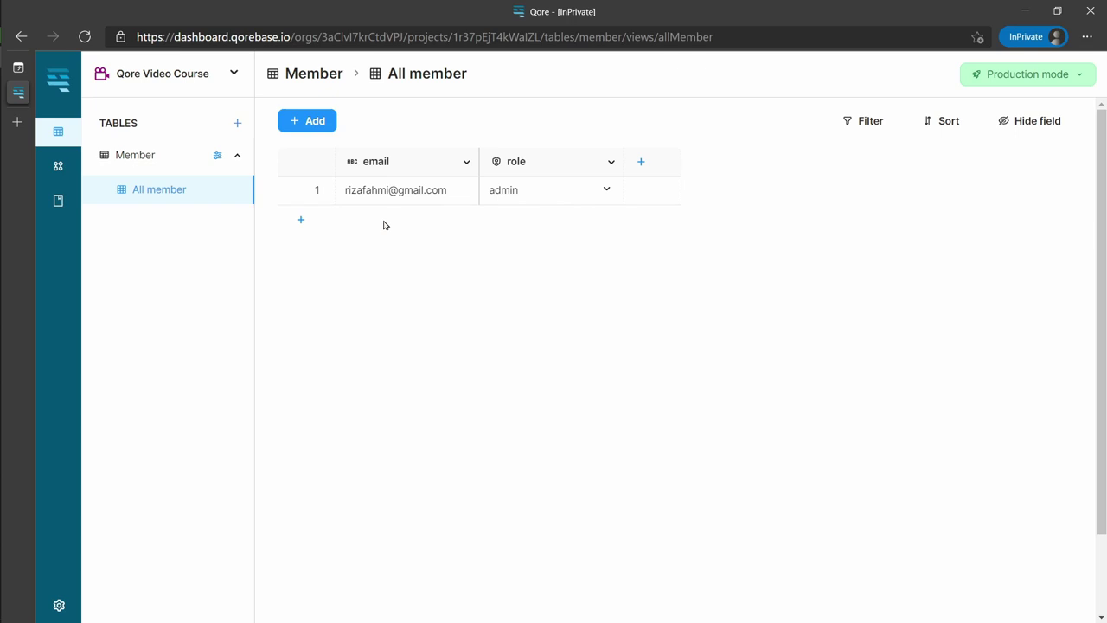
# Step: Look over the project's workflows section and the endpoints in its API documentation
pyautogui.click(58, 165)
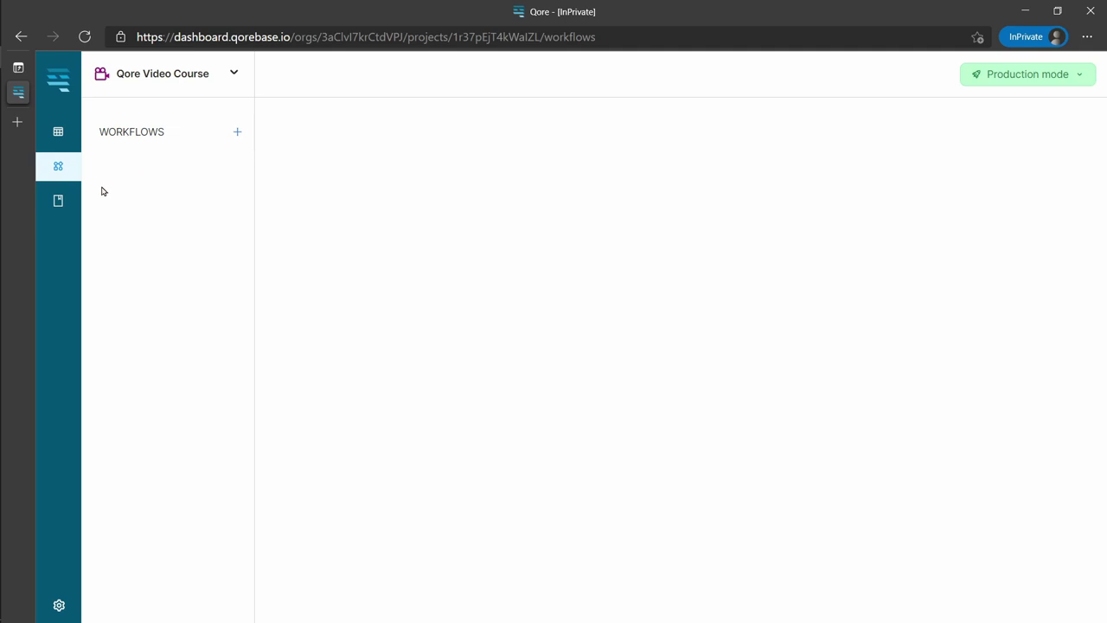
pyautogui.click(59, 202)
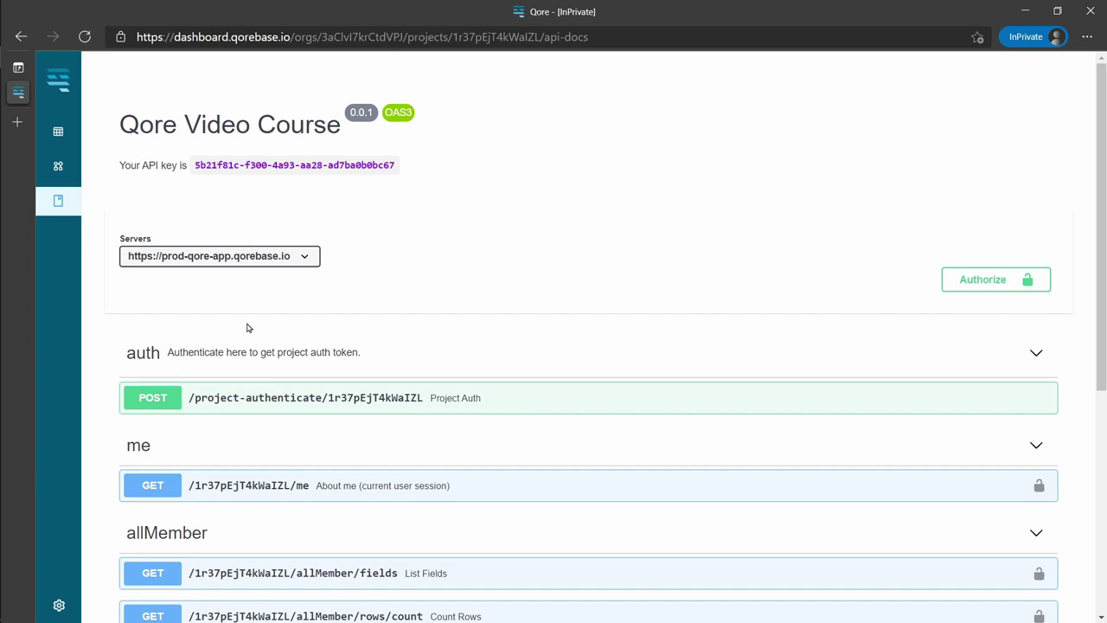
pyautogui.scroll(-3, 244, 347)
pyautogui.scroll(-1, 244, 347)
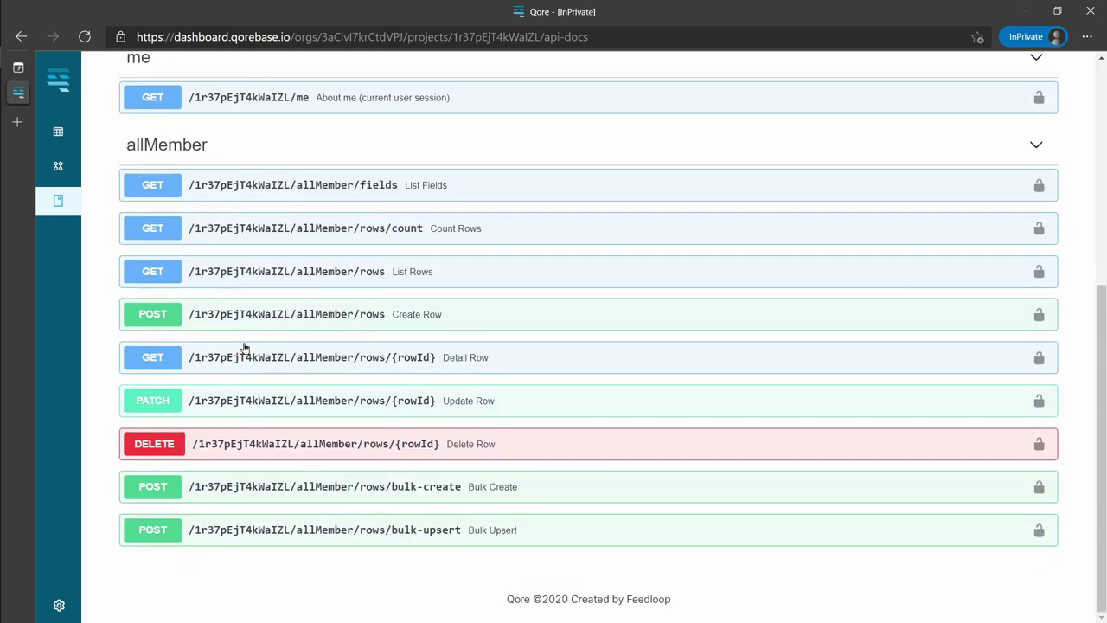
pyautogui.scroll(5, 244, 347)
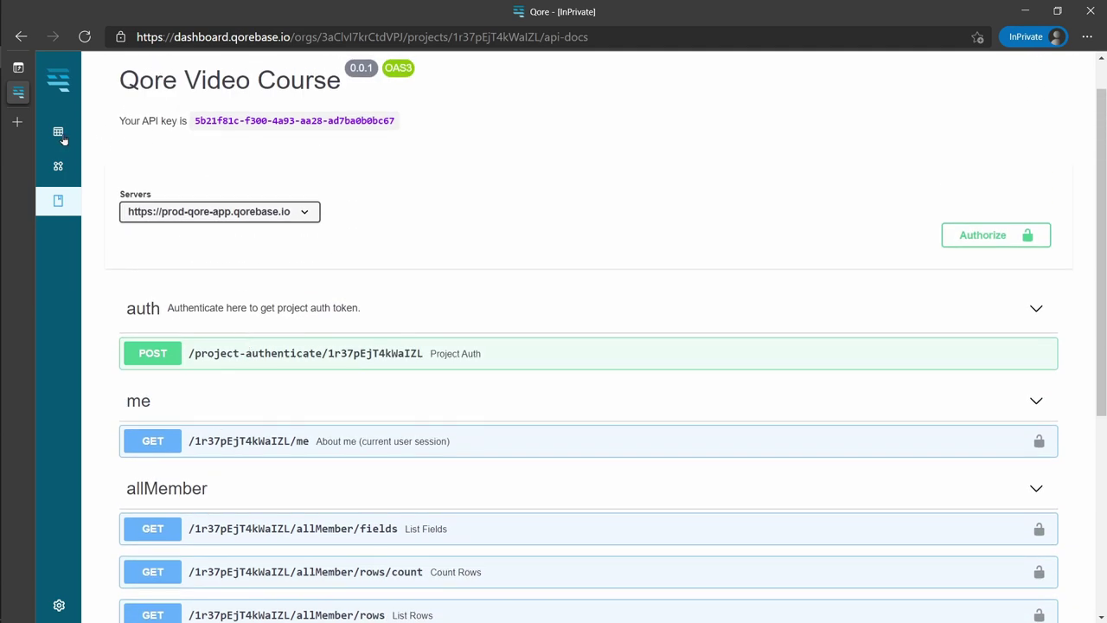
# Step: Return to the project's tables and create a form view for the Member table with the default name
pyautogui.click(58, 132)
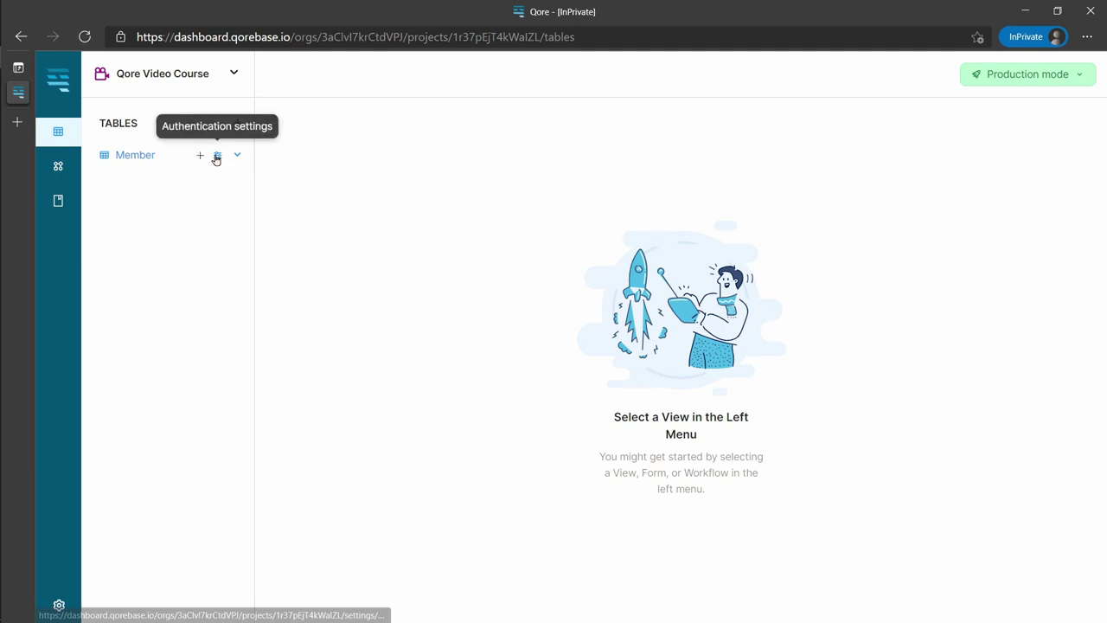
pyautogui.click(201, 156)
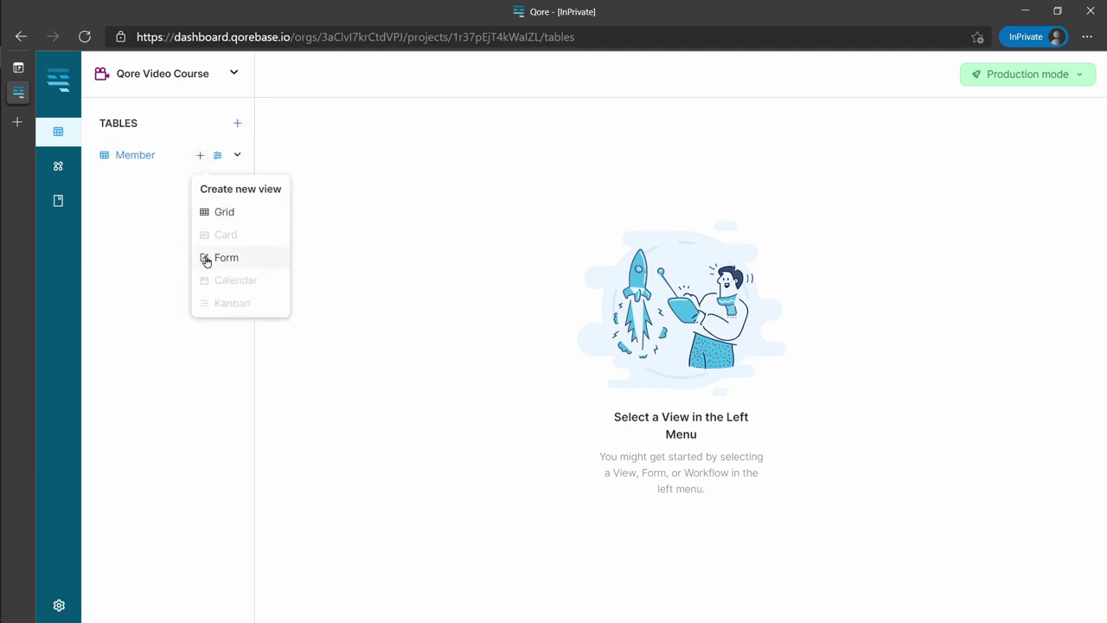
pyautogui.click(141, 156)
pyautogui.click(141, 155)
pyautogui.click(140, 156)
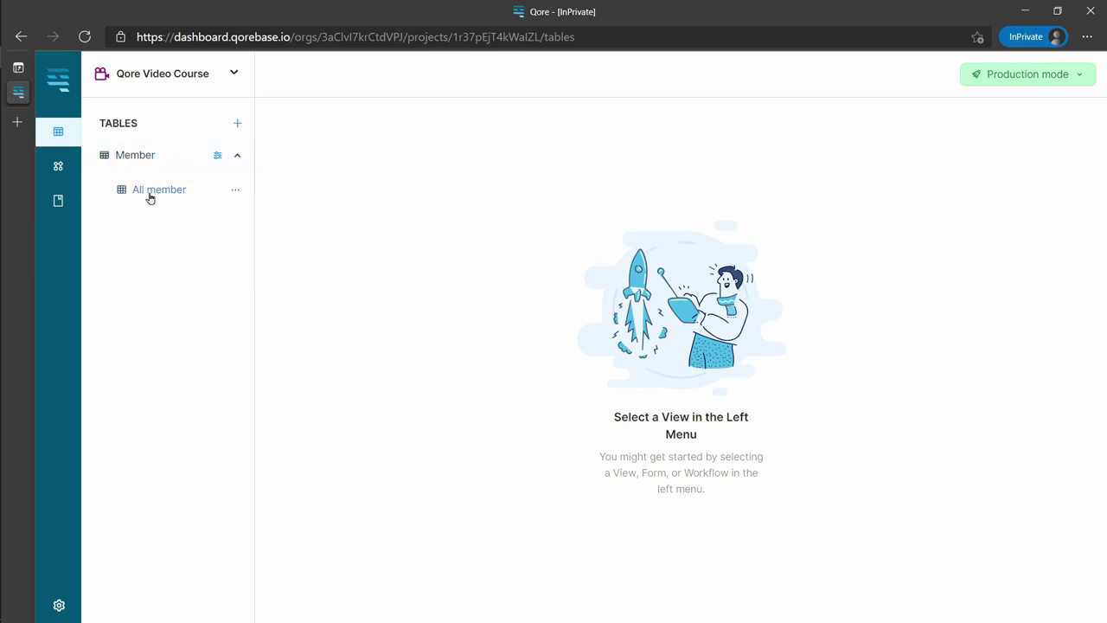
pyautogui.click(149, 193)
pyautogui.click(199, 157)
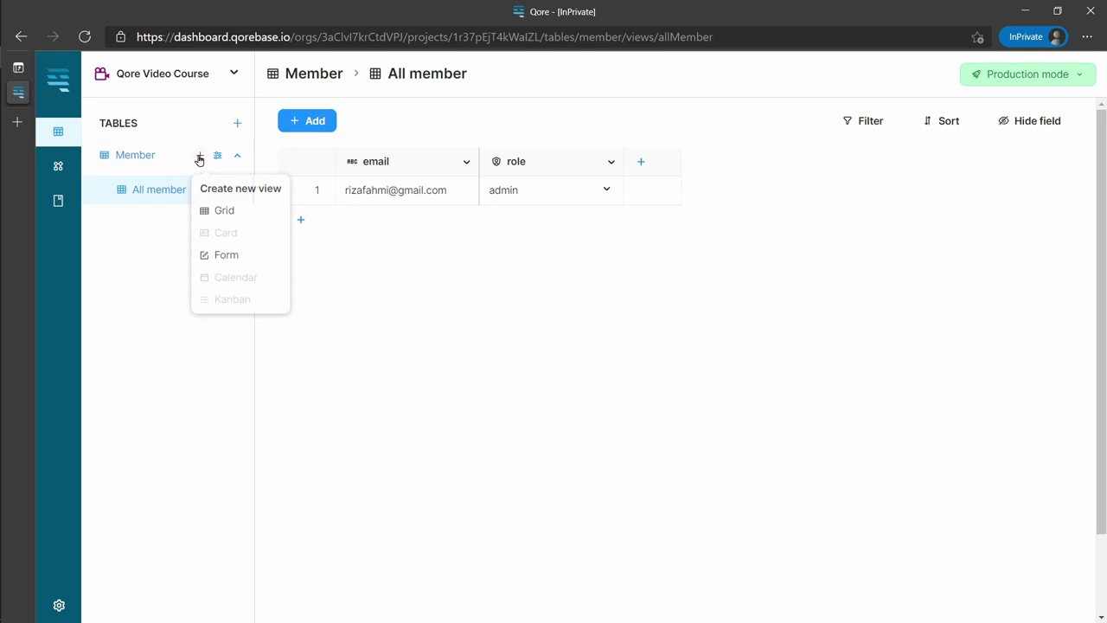
pyautogui.click(208, 258)
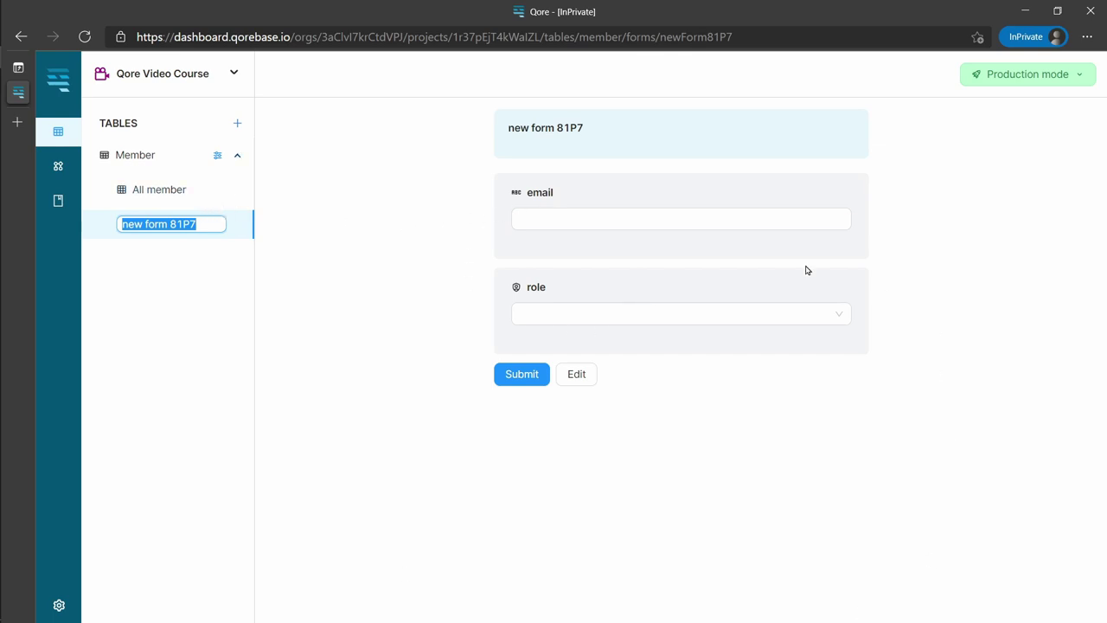
pyautogui.press('Return')
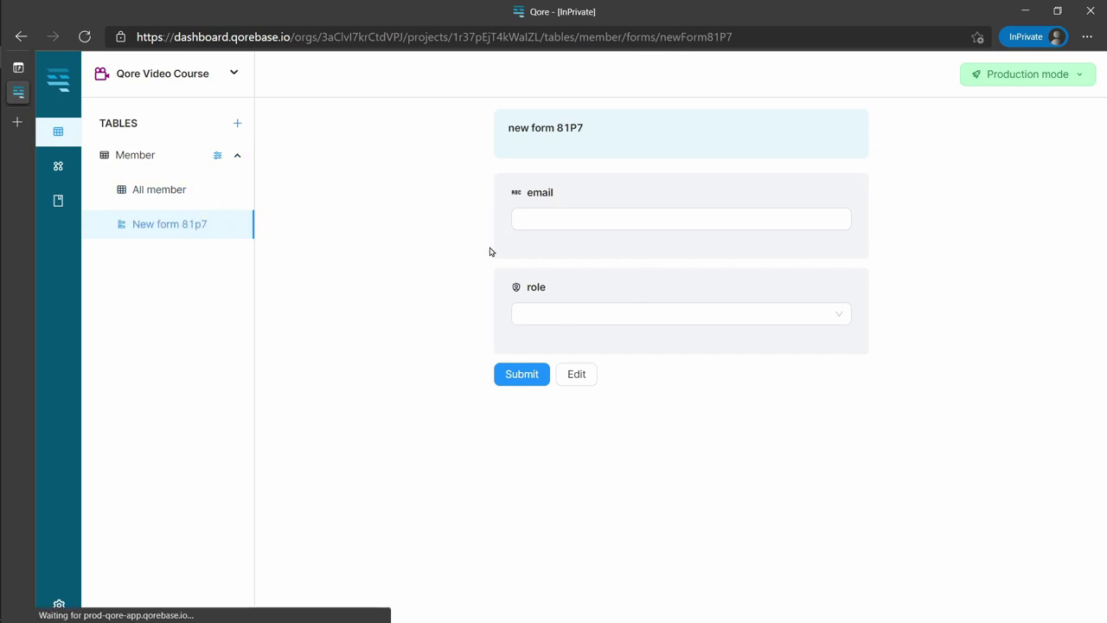
# Step: Rename the new form view of the Member table as Form member
pyautogui.click(236, 228)
pyautogui.click(244, 258)
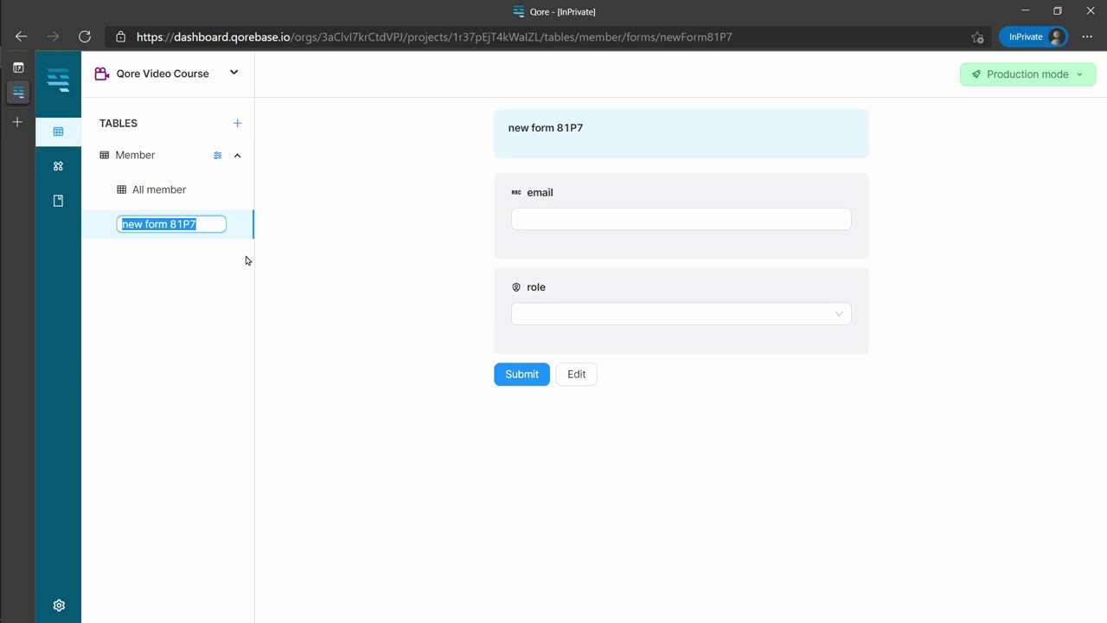
pyautogui.write('Form Use')
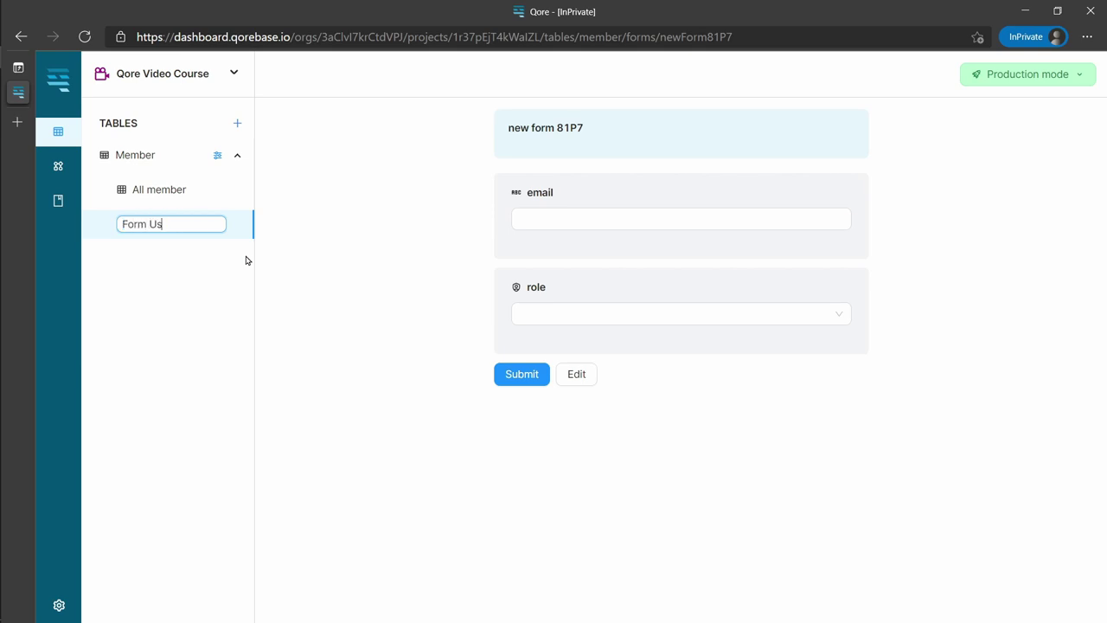
pyautogui.press('BackSpace')
pyautogui.press('BackSpace')
pyautogui.press('BackSpace')
pyautogui.write('member')
pyautogui.press('Return')
# Step: Start adding a field to the All member view and review the available field types
pyautogui.click(140, 204)
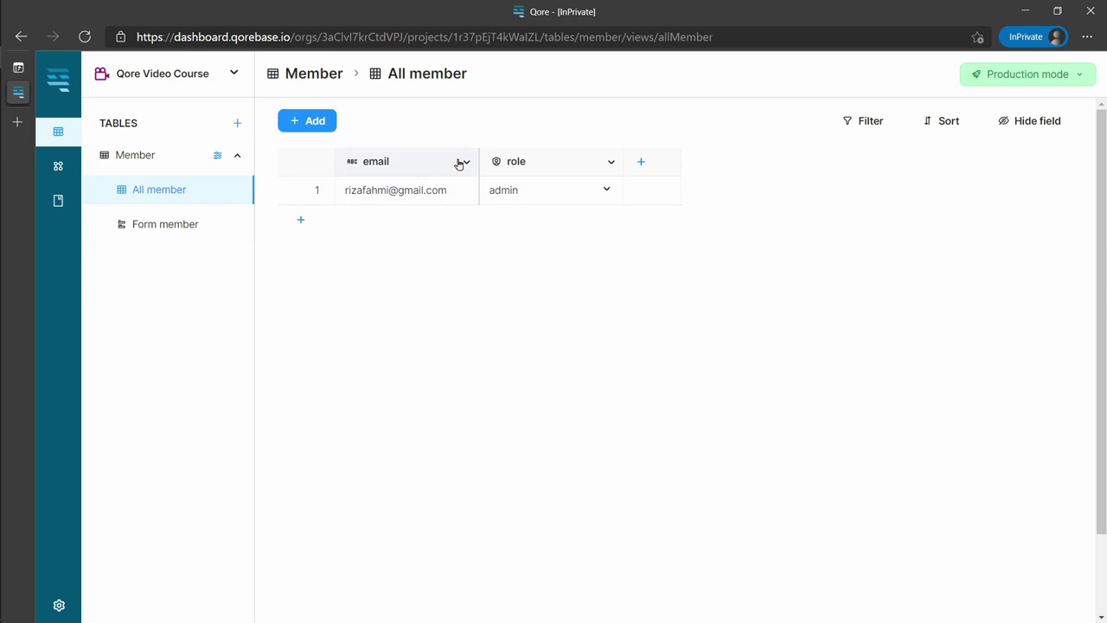
pyautogui.click(641, 161)
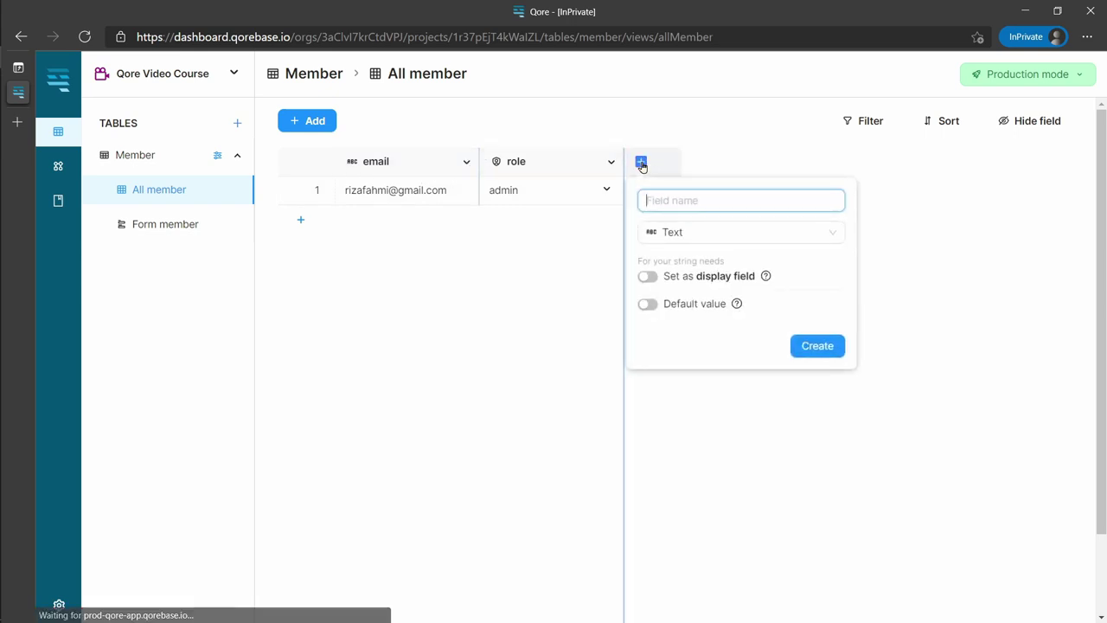
pyautogui.click(709, 240)
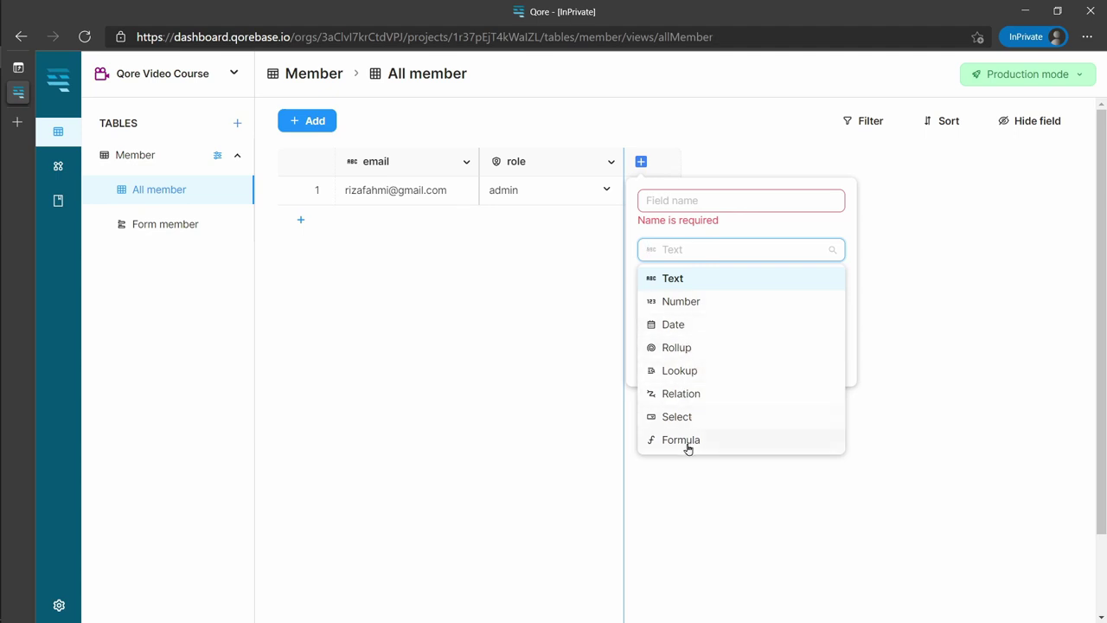
pyautogui.scroll(-2, 689, 449)
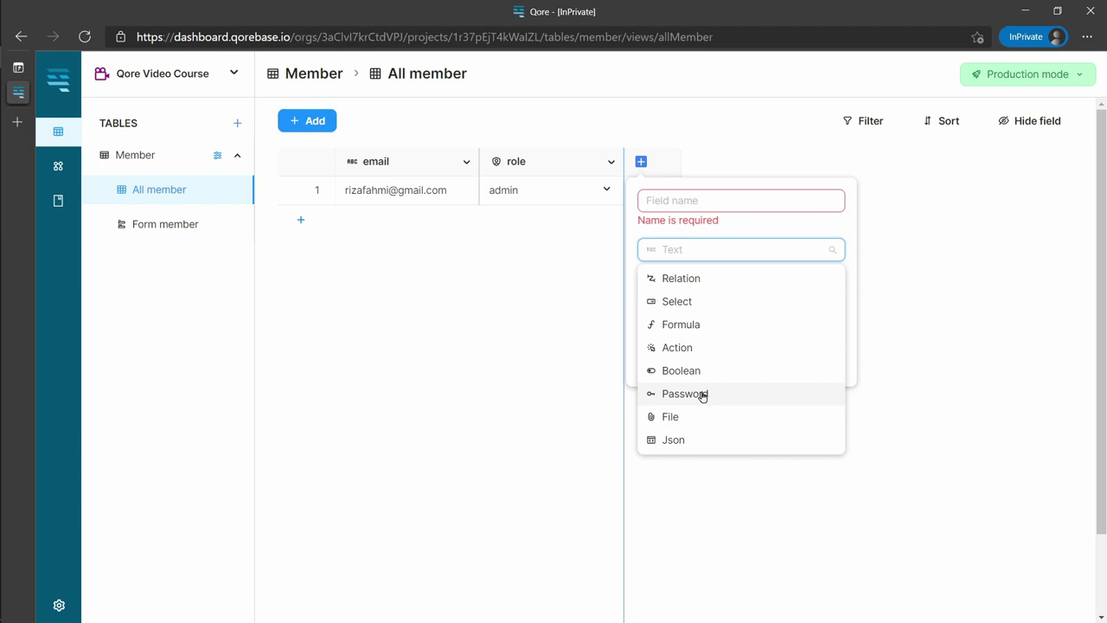
# Step: Examine the new field's settings for the Formula and Select types
pyautogui.click(713, 324)
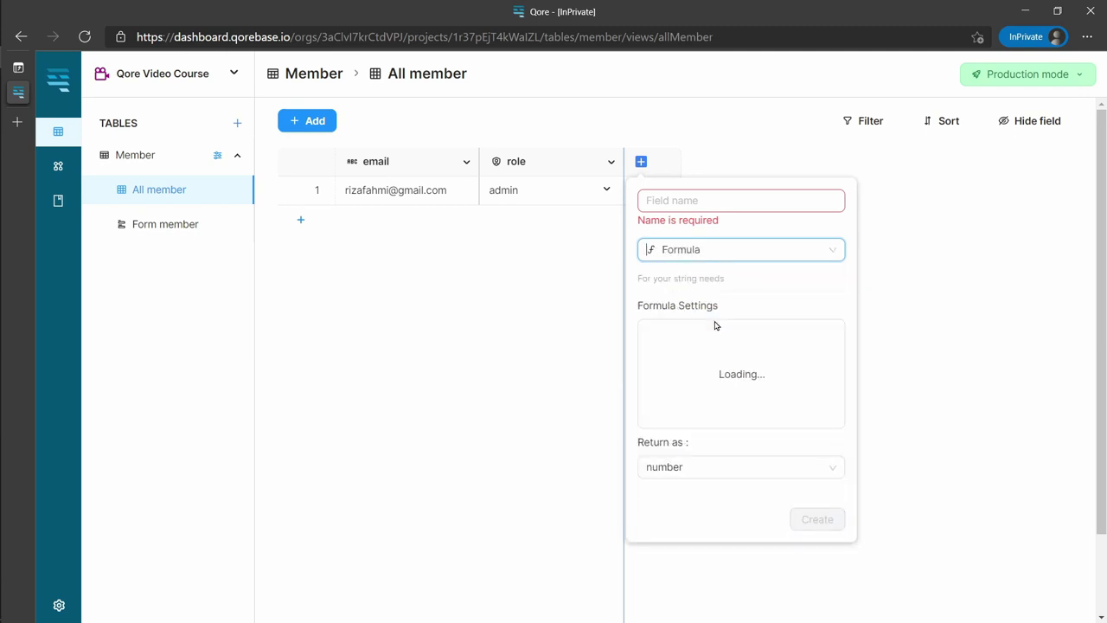
pyautogui.click(707, 356)
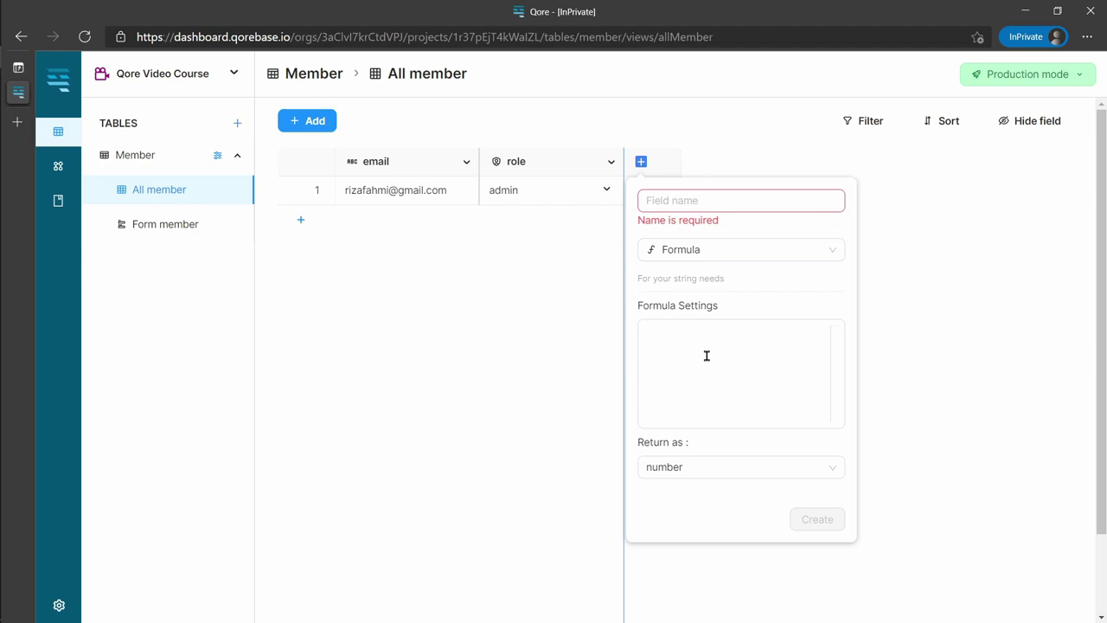
pyautogui.click(729, 251)
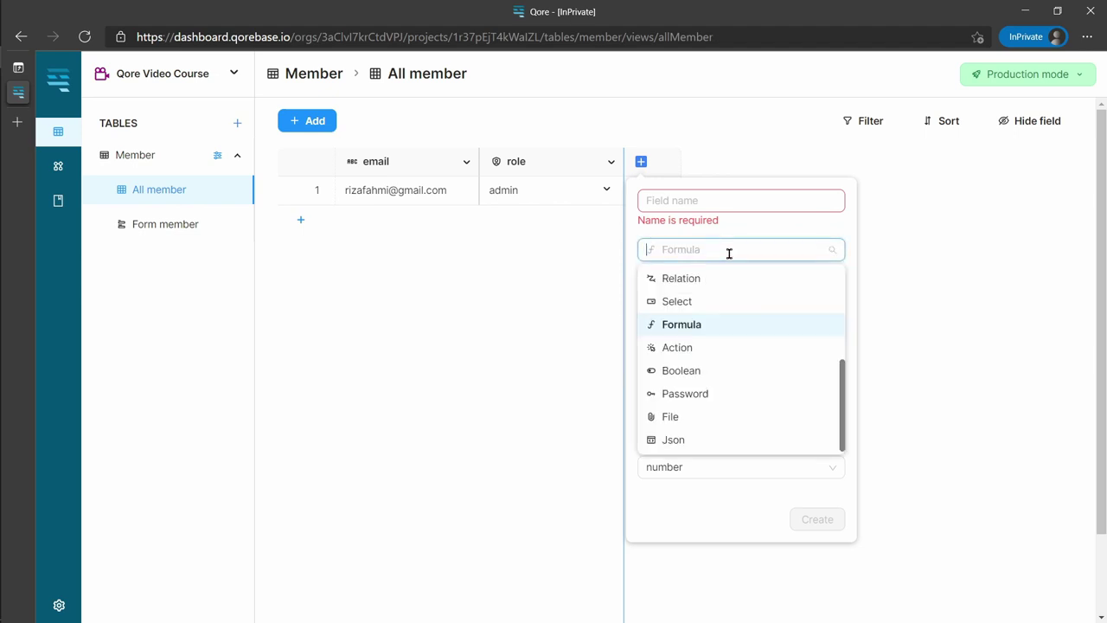
pyautogui.click(707, 302)
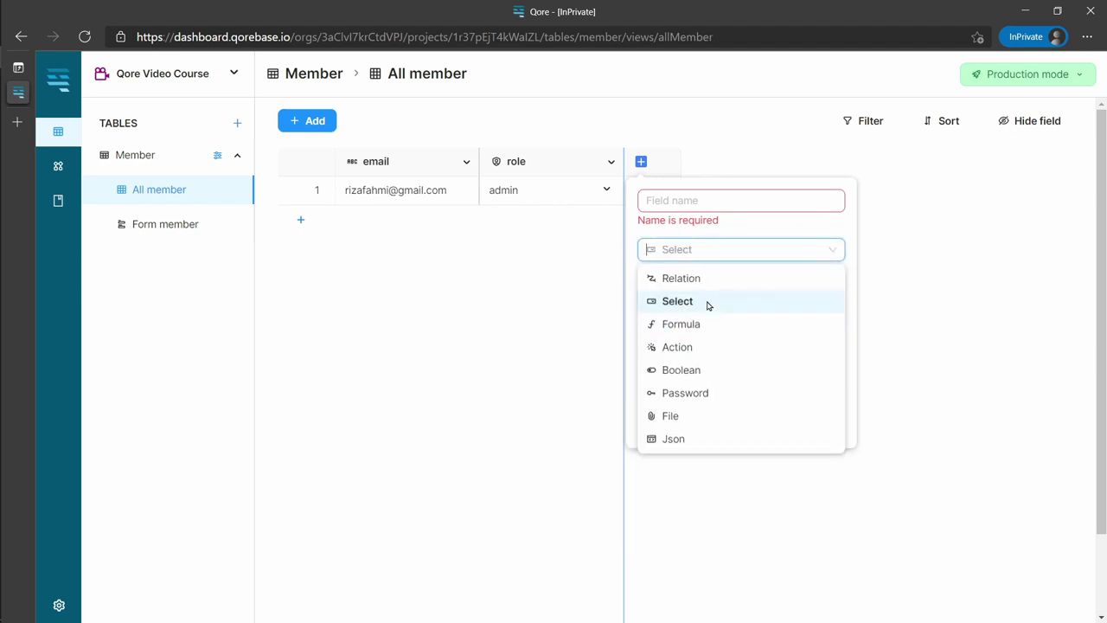
pyautogui.click(703, 347)
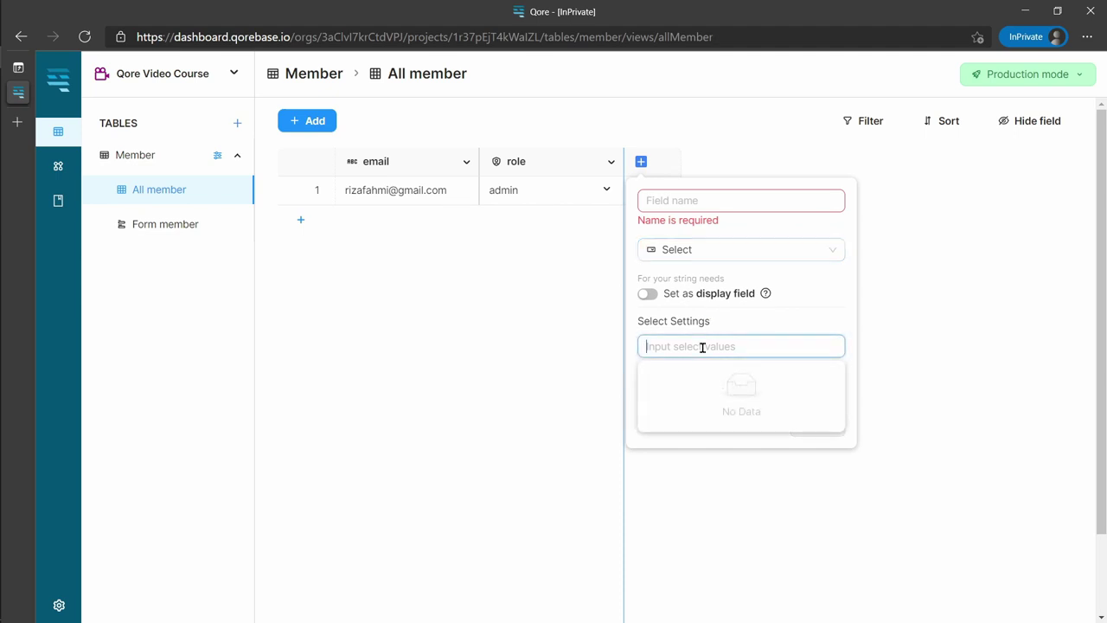
# Step: Examine the new field's settings for the Relation and Lookup types
pyautogui.click(711, 244)
pyautogui.click(709, 278)
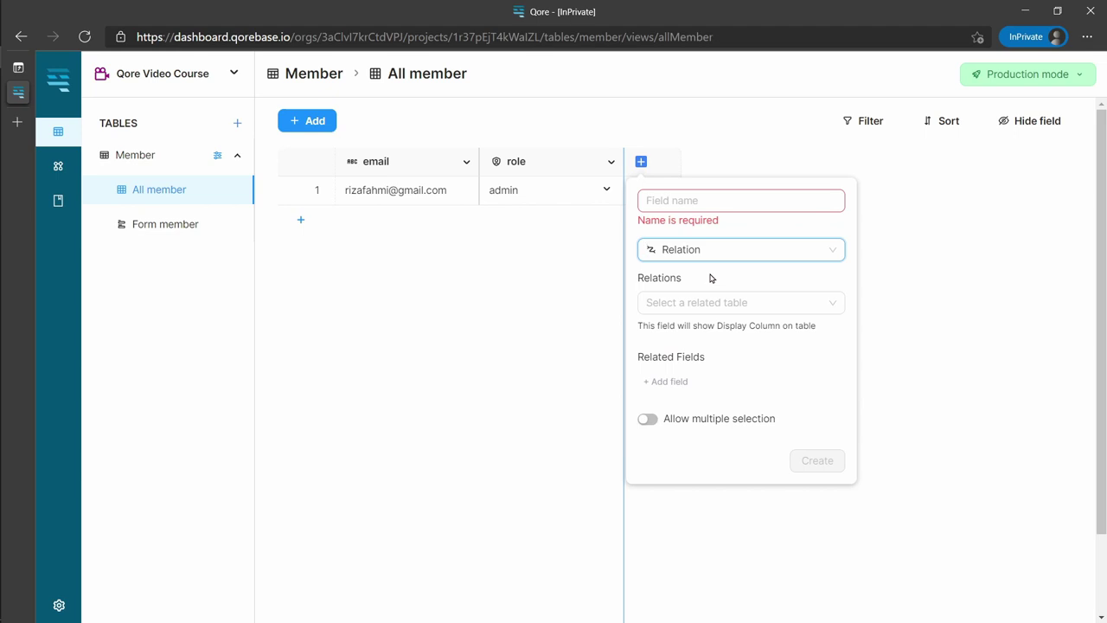
pyautogui.click(713, 242)
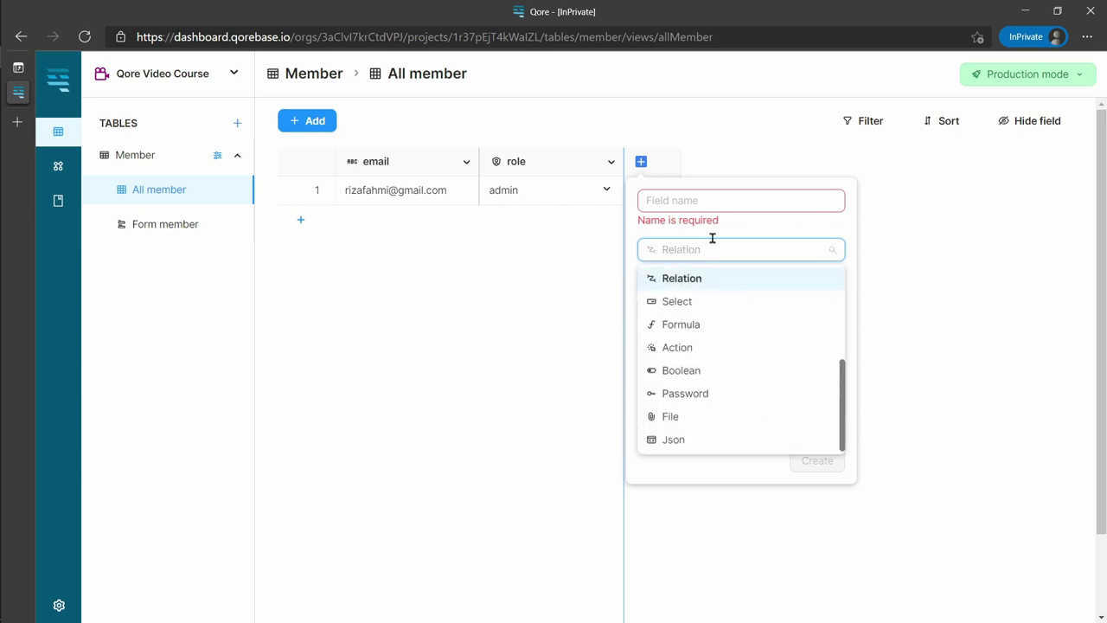
pyautogui.scroll(2, 712, 295)
pyautogui.click(701, 327)
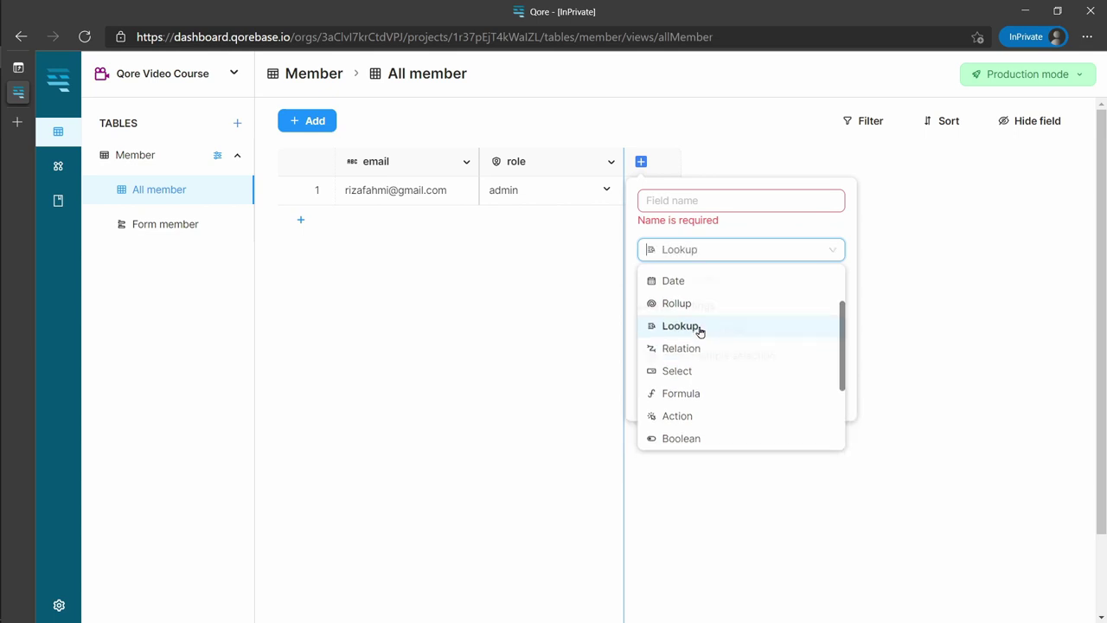
pyautogui.click(700, 341)
pyautogui.click(705, 305)
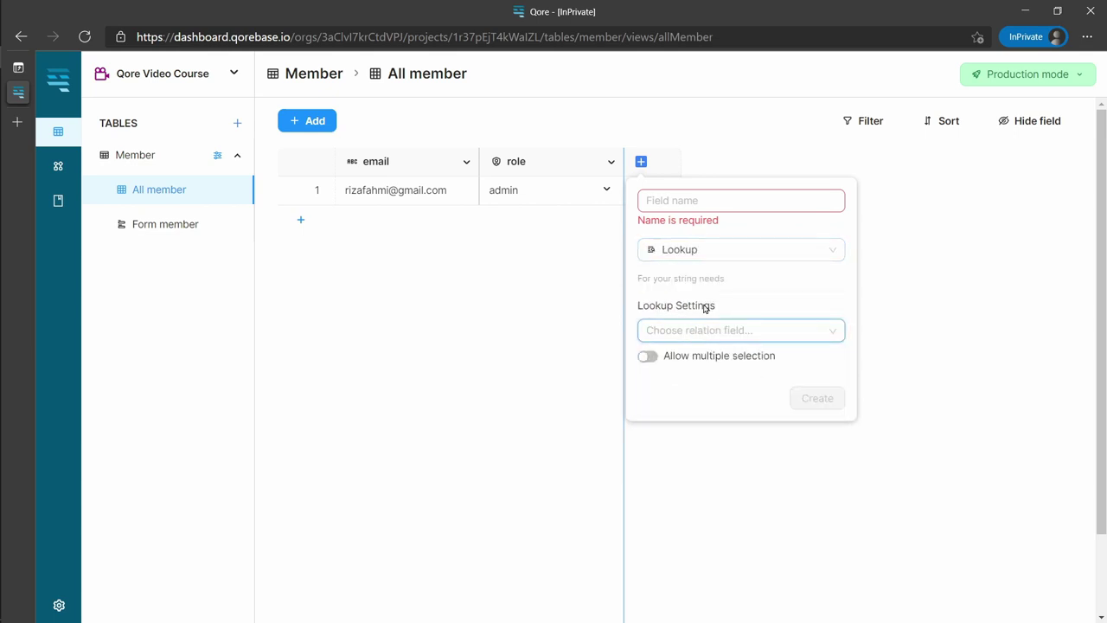
# Step: Examine the new field's settings for the Rollup type, review the field types again, and close the form without creating a field
pyautogui.click(707, 251)
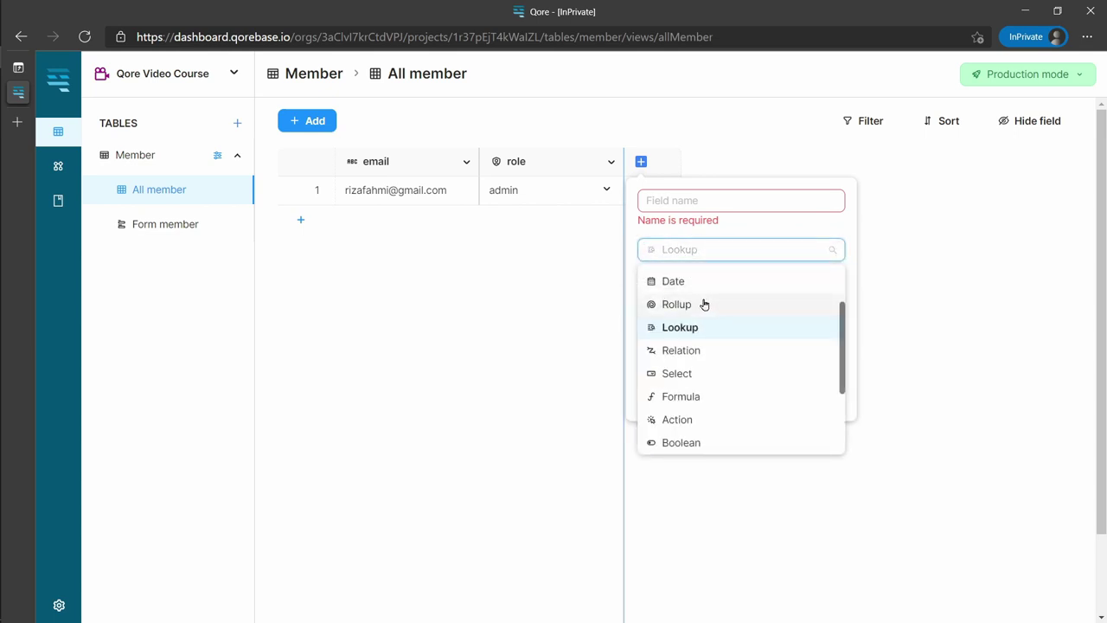
pyautogui.click(705, 304)
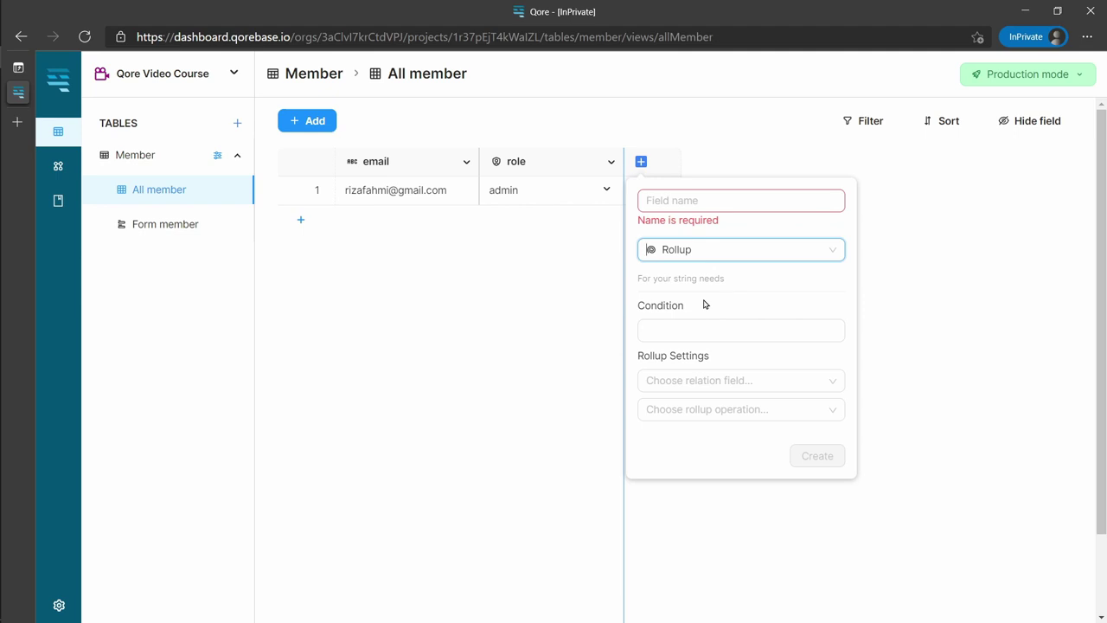
pyautogui.click(712, 247)
pyautogui.scroll(1, 711, 335)
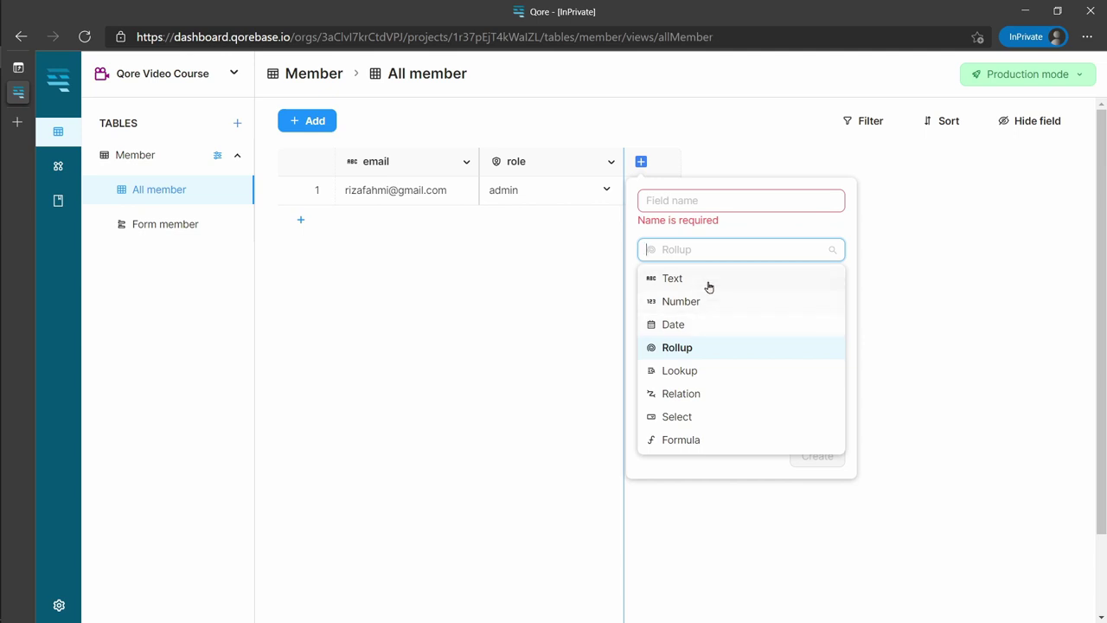
pyautogui.click(712, 244)
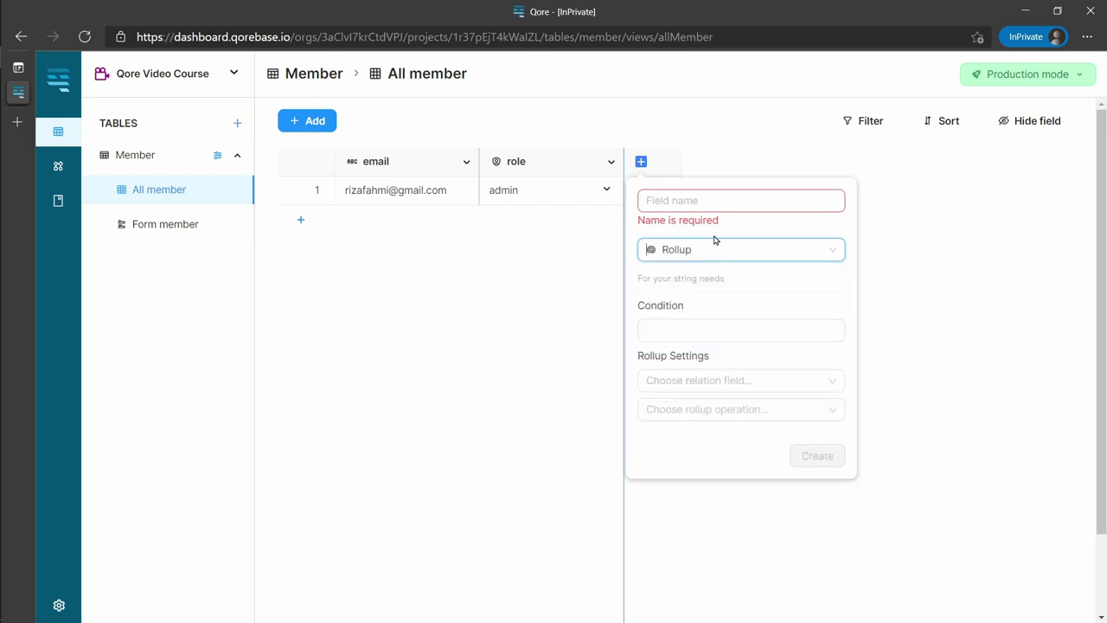
pyautogui.click(608, 268)
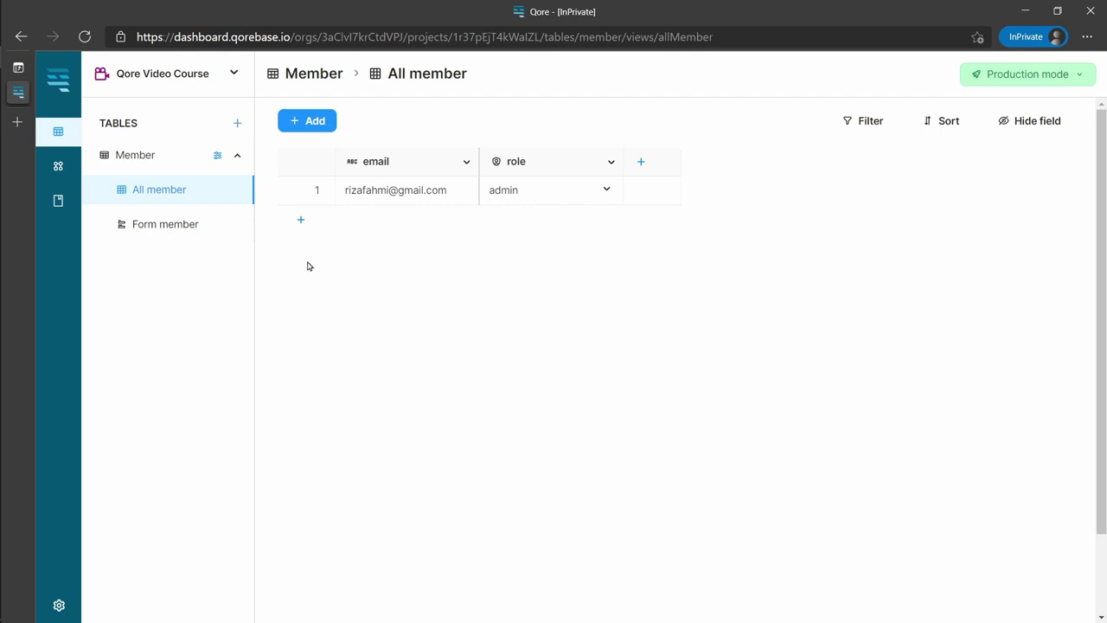
# Step: Open the project's API documentation and highlight the API key shown beneath the project title
pyautogui.click(55, 206)
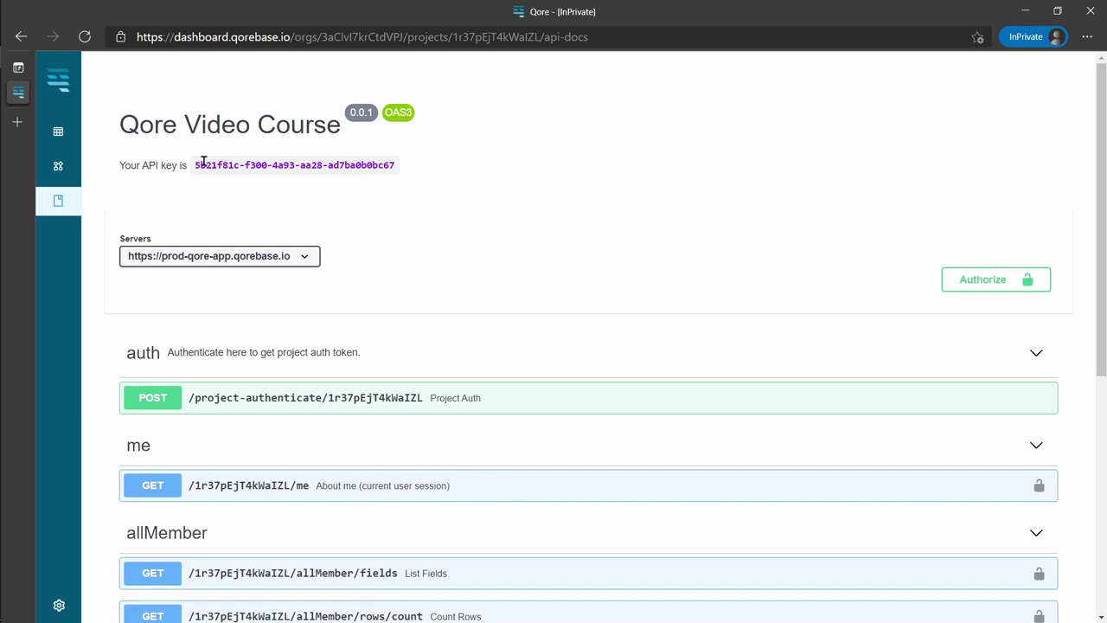
pyautogui.moveTo(194, 164); pyautogui.dragTo(393, 162)
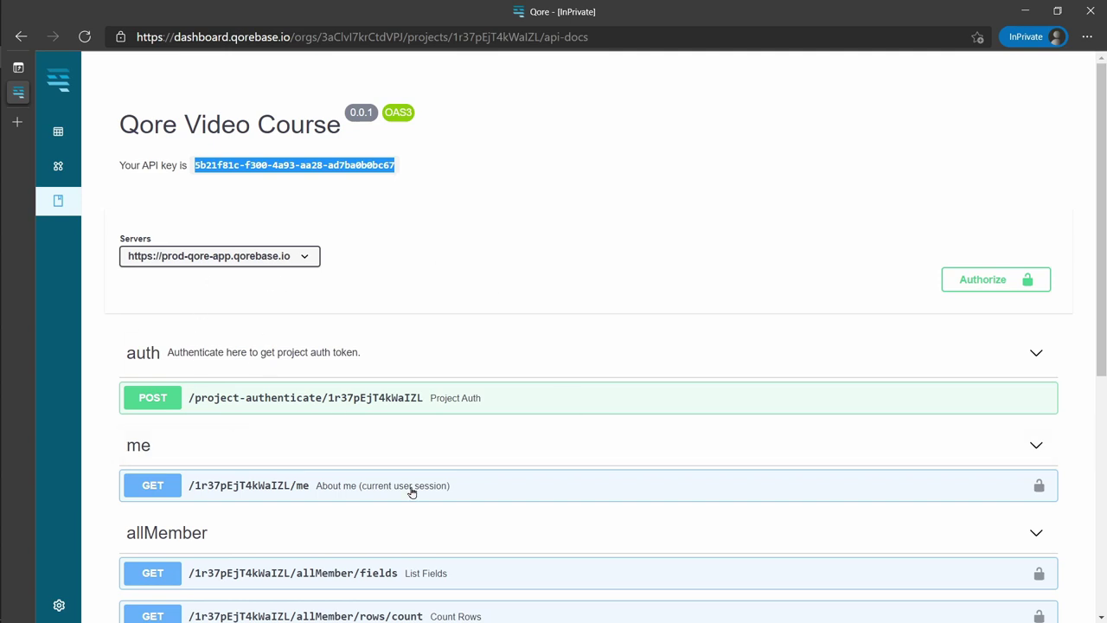
pyautogui.click(144, 167)
pyautogui.moveTo(144, 167); pyautogui.dragTo(366, 168)
pyautogui.click(220, 168)
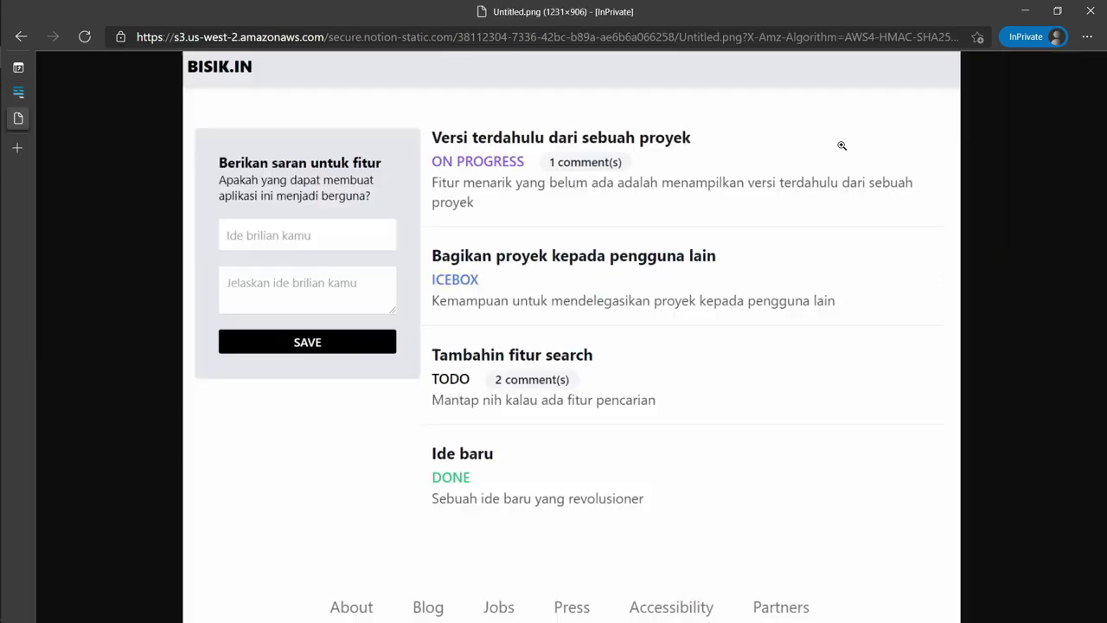